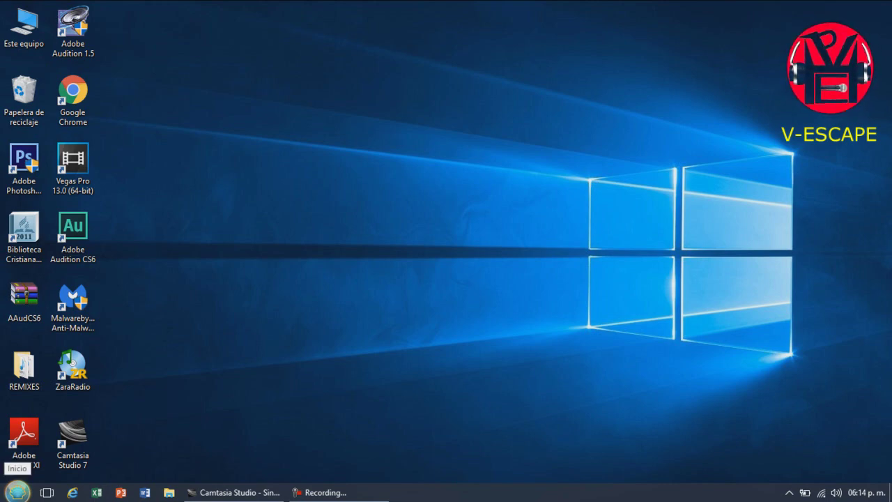
Open the properties of Este equipo to check the processor and installed memory.
{"action": "left_click", "coordinate": [17, 491]}
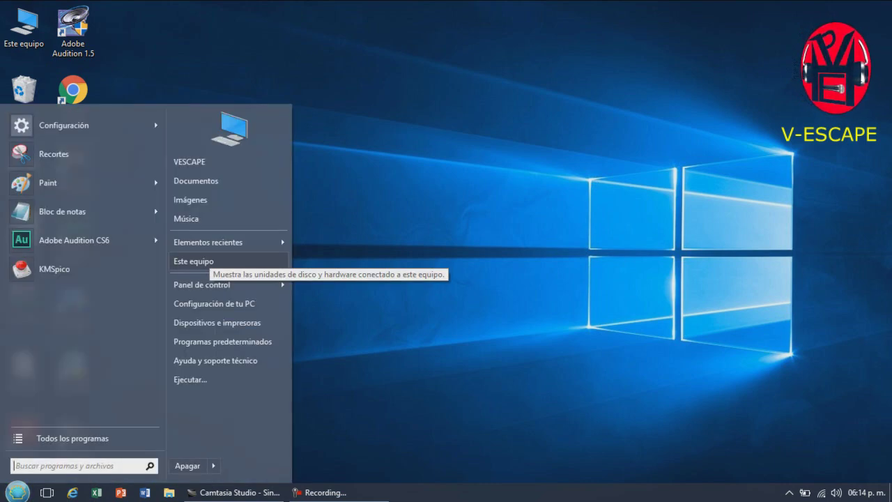
{"action": "right_click", "coordinate": [210, 262]}
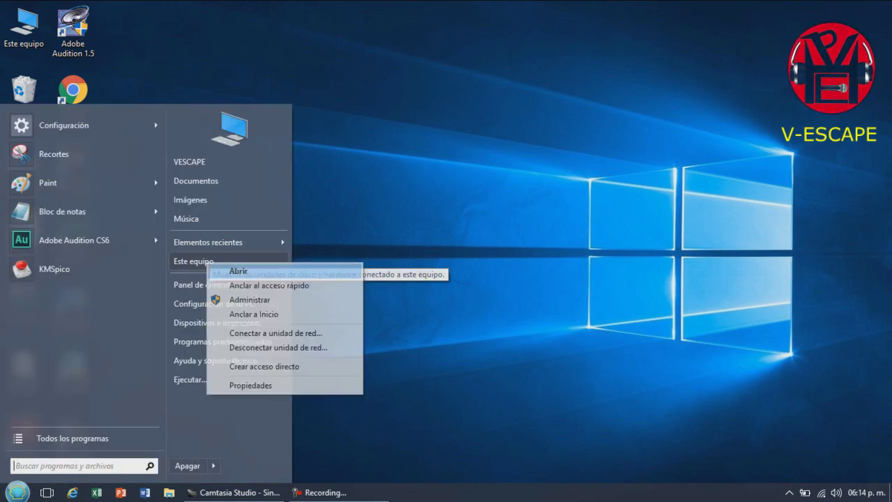
{"action": "left_click", "coordinate": [265, 384]}
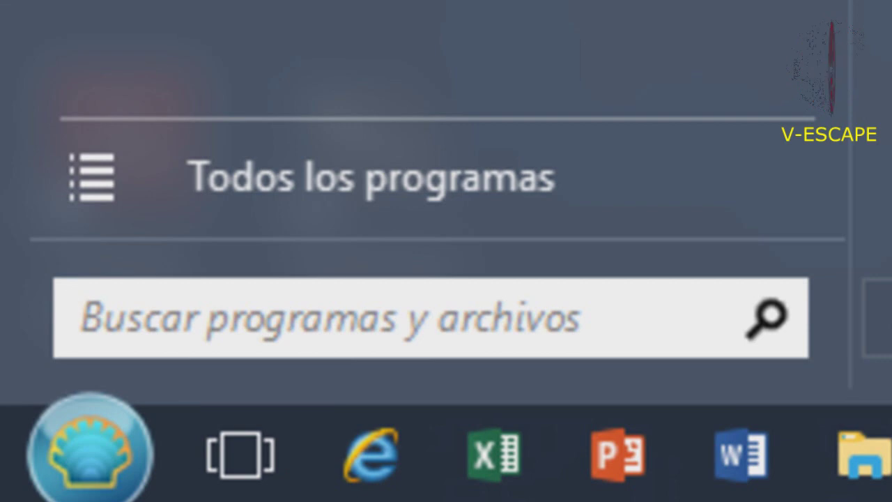
Launch System Configuration with msconfig and open the advanced boot options for Windows 10.
{"action": "type", "text": "msconfig"}
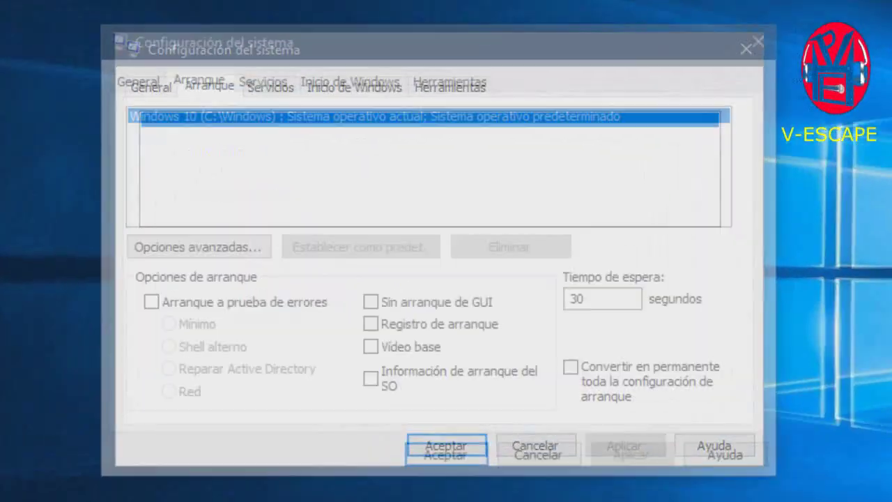
{"action": "left_click", "coordinate": [181, 247]}
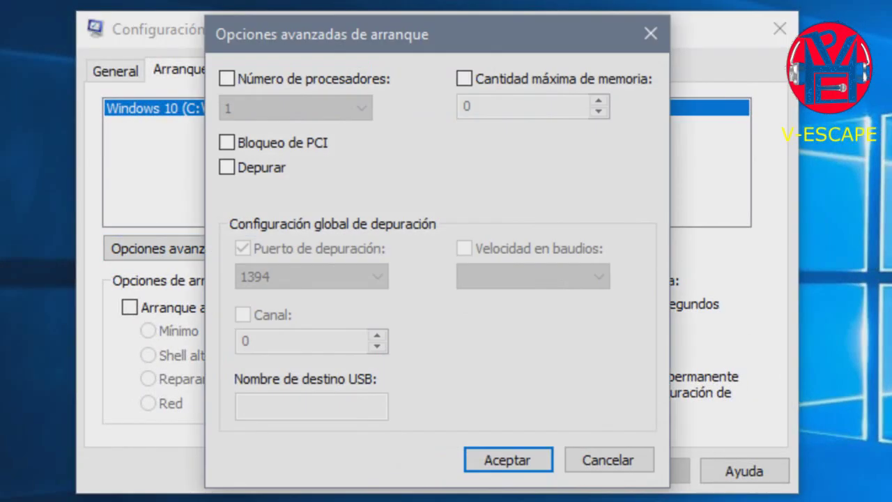
Set the boot options to 2 processors and a maximum memory of 2048, and accept them.
{"action": "left_click", "coordinate": [227, 79]}
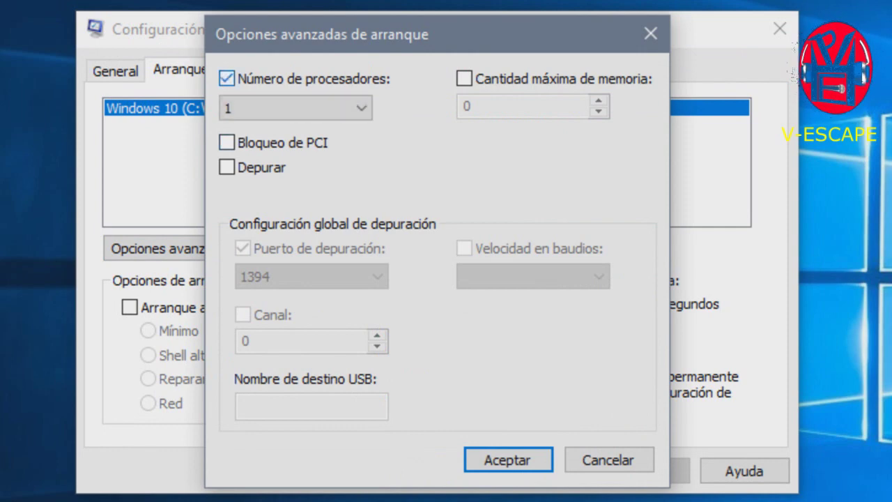
{"action": "left_click", "coordinate": [362, 108]}
{"action": "left_click", "coordinate": [229, 145]}
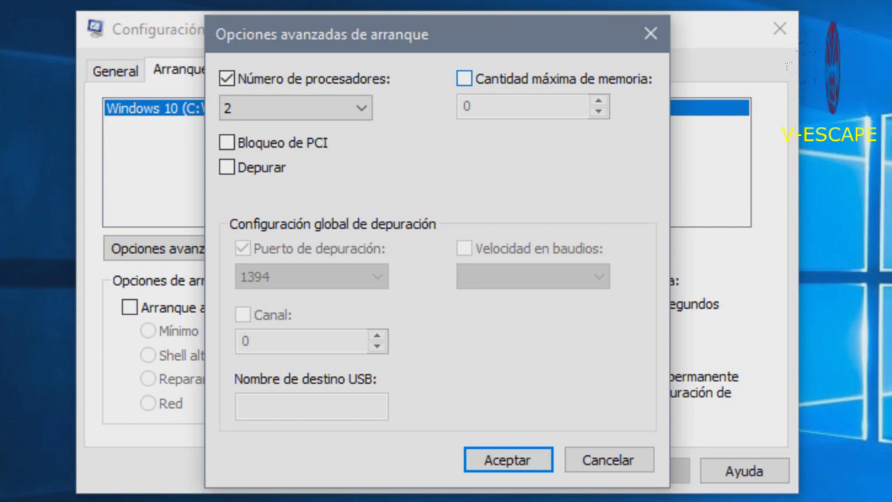
{"action": "left_click", "coordinate": [465, 79]}
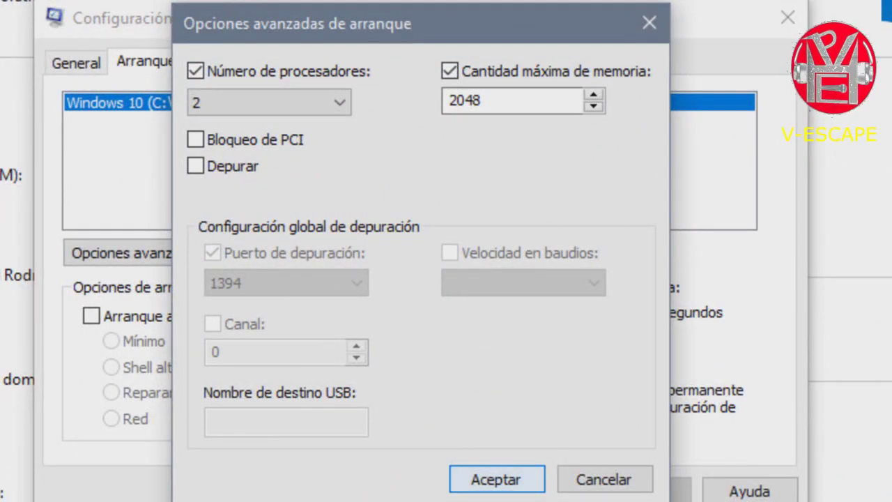
{"action": "key", "text": "Return"}
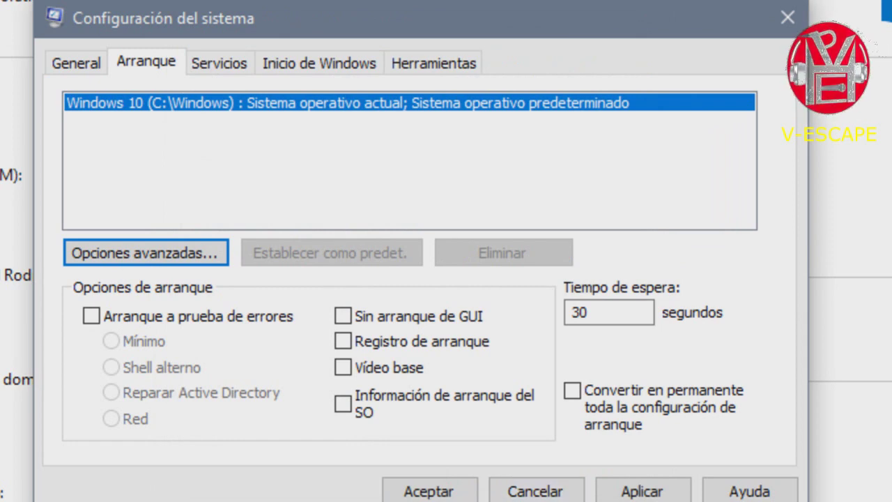
Apply the System Configuration changes and exit without restarting the computer.
{"action": "left_click", "coordinate": [642, 492]}
{"action": "left_click", "coordinate": [429, 492]}
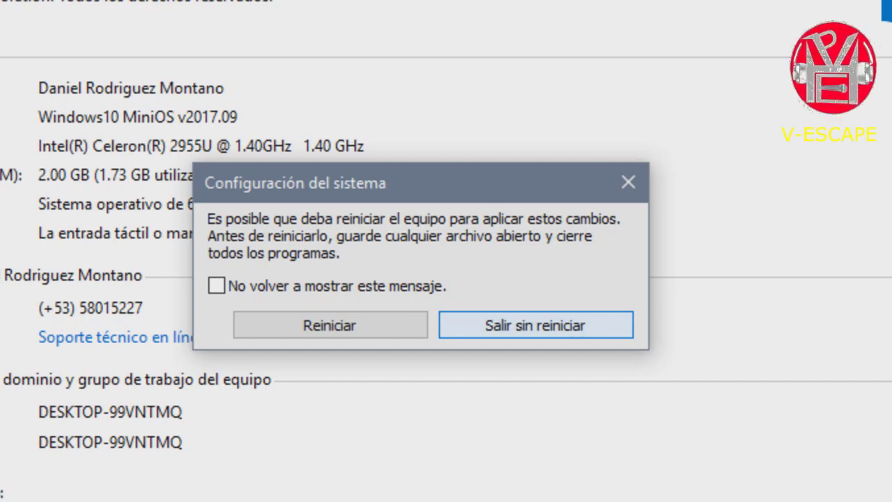
{"action": "key", "text": "Return"}
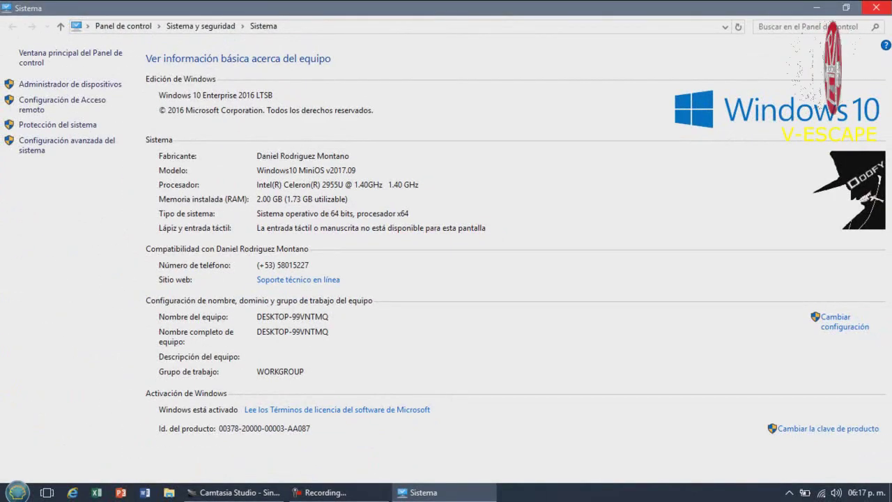
Show the desktop, open Este equipo in File Explorer and display the properties of Disco local (C:).
{"action": "key", "text": "super+d"}
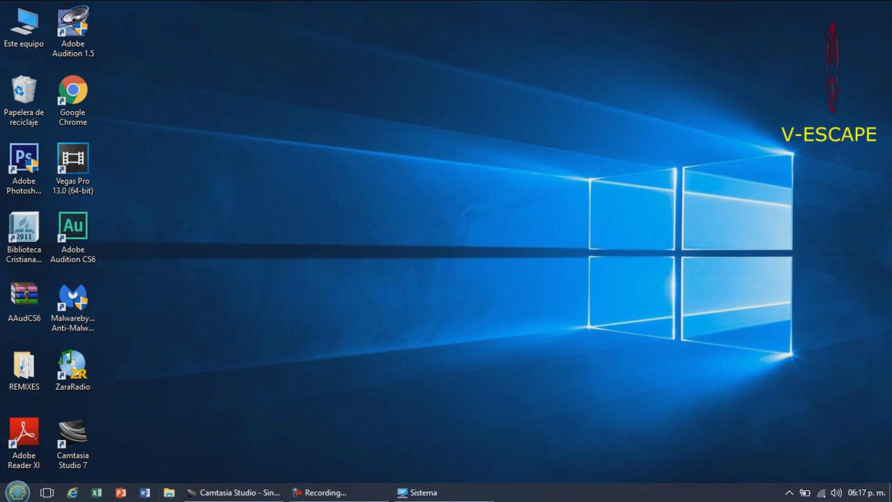
{"action": "key", "text": "super+e"}
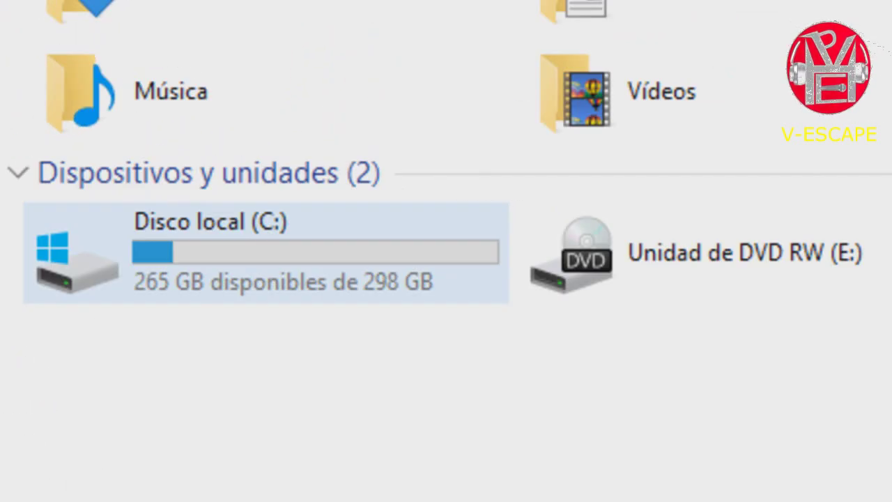
{"action": "left_click", "coordinate": [266, 253]}
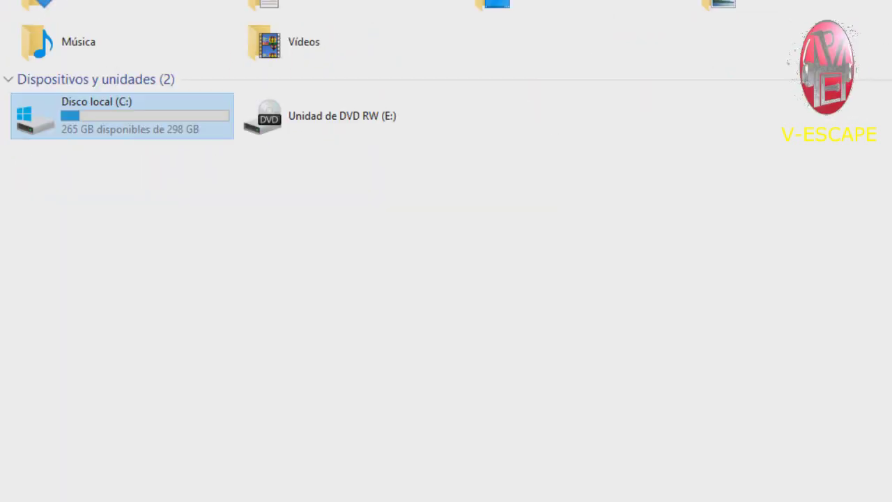
{"action": "key", "text": "alt+Return"}
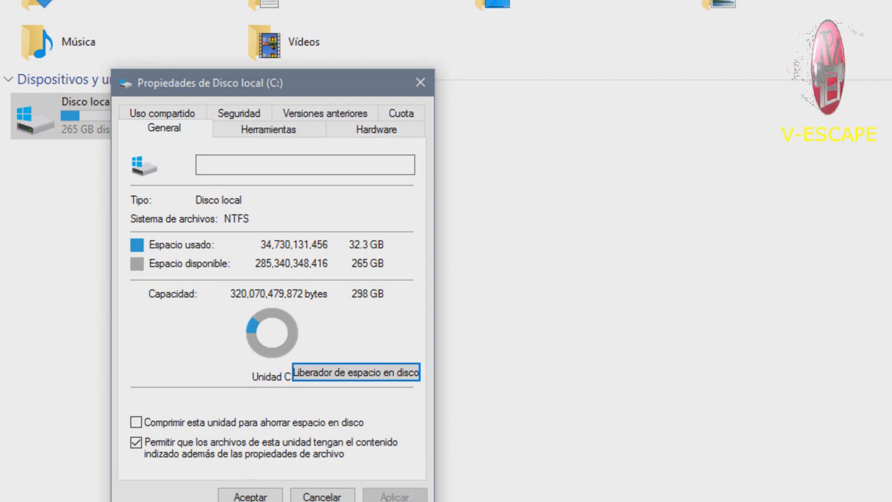
Start Disk Cleanup for drive C: and include the installation log files among the categories to delete.
{"action": "key", "text": "Return"}
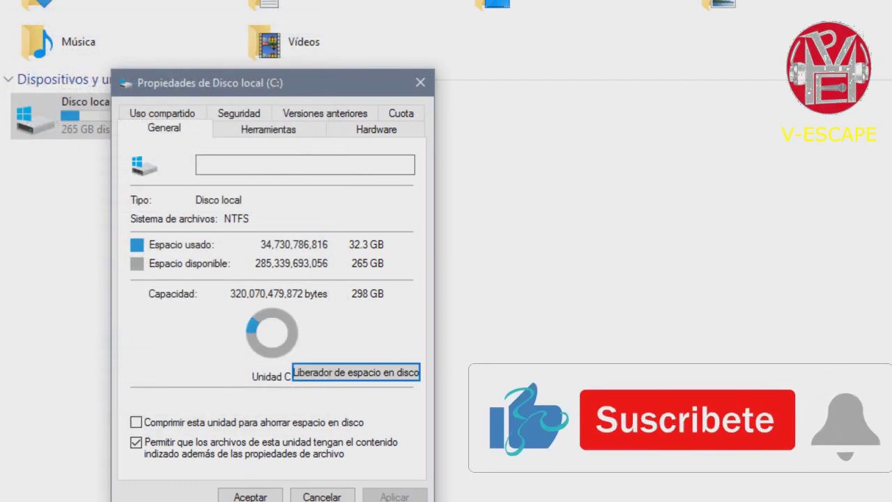
{"action": "key", "text": "Return"}
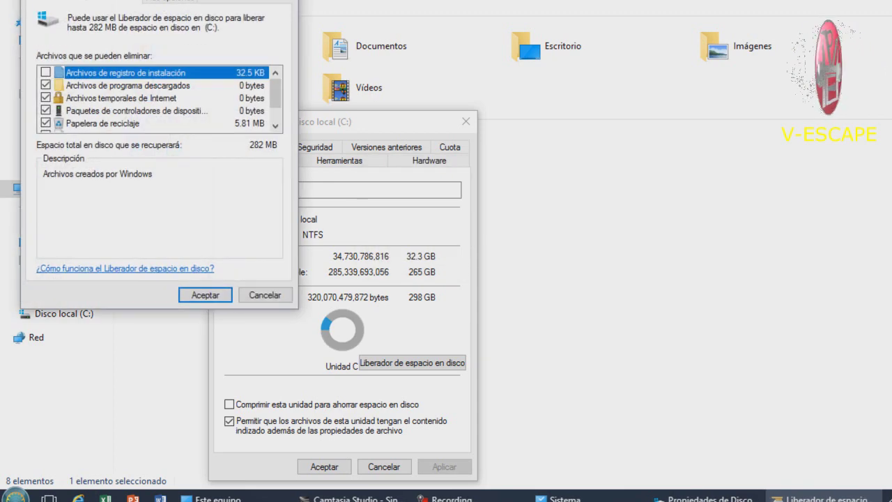
{"action": "scroll", "coordinate": [160, 98], "scroll_direction": "down", "scroll_amount": 1}
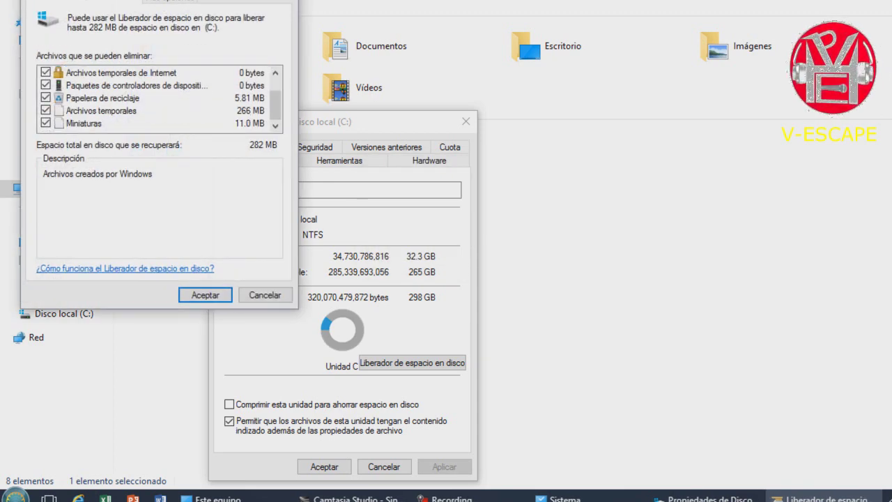
{"action": "scroll", "coordinate": [159, 98], "scroll_direction": "up", "scroll_amount": 1}
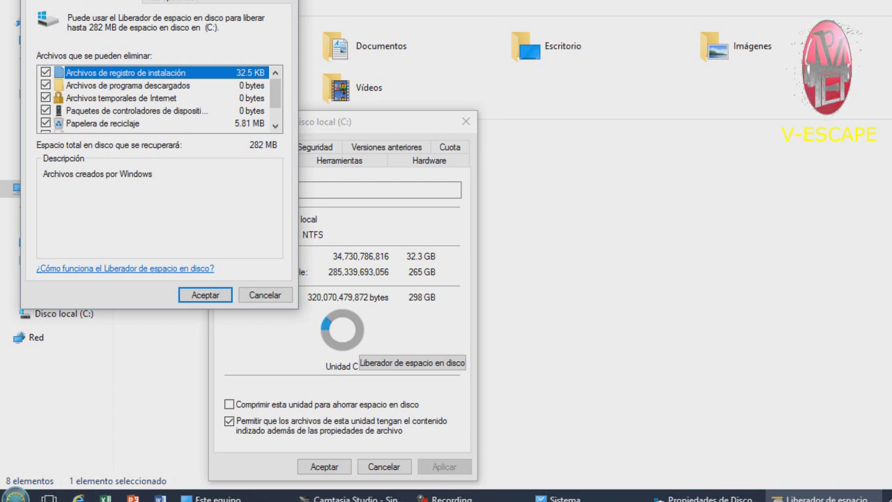
{"action": "scroll", "coordinate": [160, 97], "scroll_direction": "down", "scroll_amount": 1}
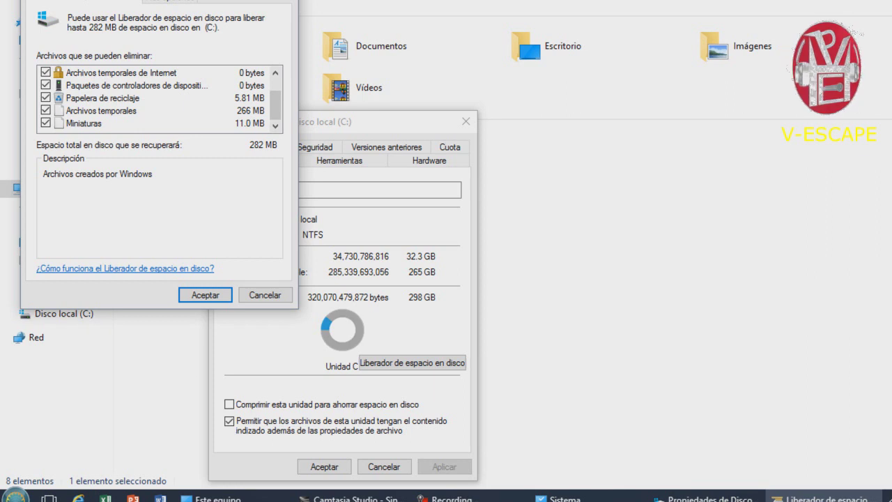
Permanently delete the selected cleanup files and close the properties of drive C:.
{"action": "key", "text": "Return"}
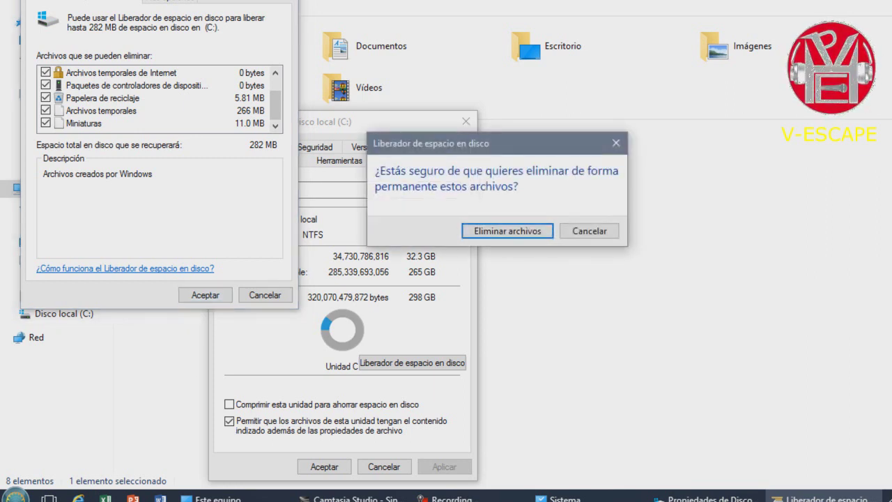
{"action": "key", "text": "Return"}
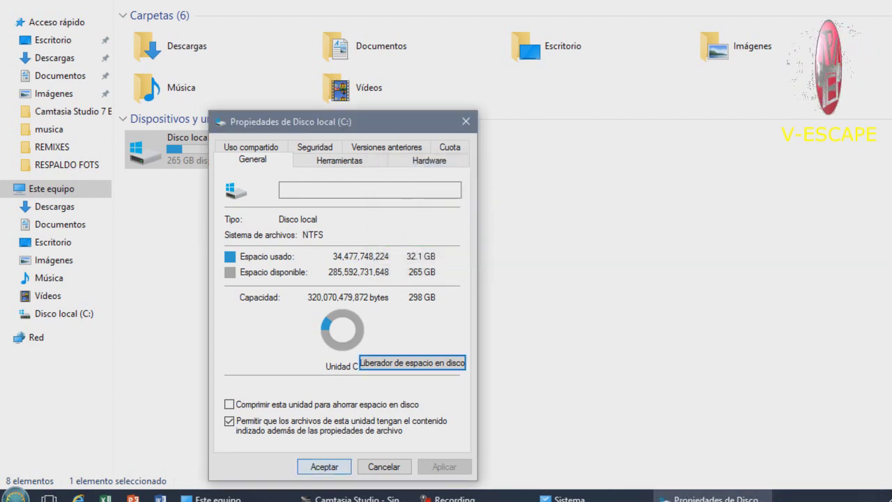
{"action": "key", "text": "Return"}
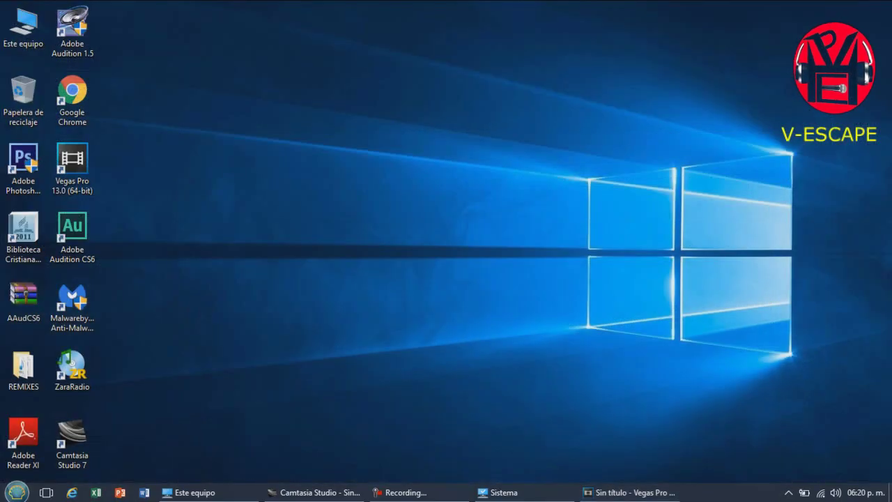
Launch Adobe Photoshop from the desktop, and try to launch Adobe Audition CS6.
{"action": "left_click", "coordinate": [23, 167]}
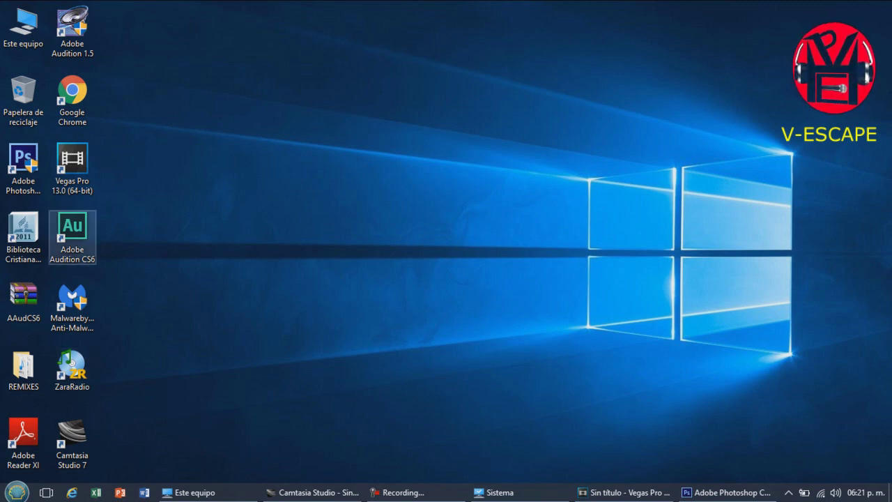
{"action": "double_click", "coordinate": [72, 237]}
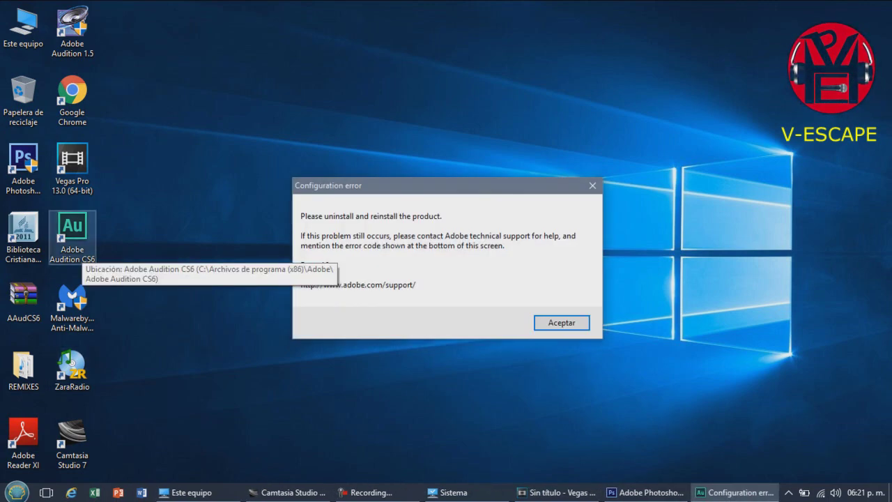
{"action": "key", "text": "Return"}
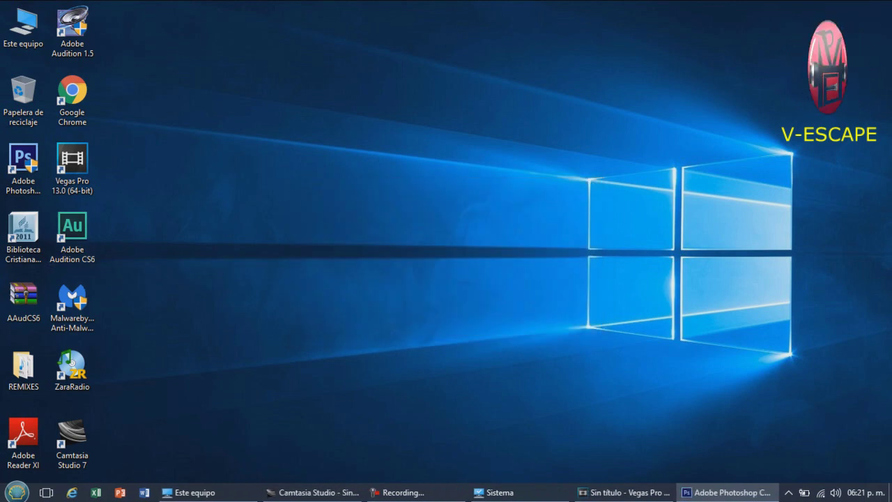
Open Malwarebytes Anti-Malware, start a full scan (Análisis completo) and minimize its window.
{"action": "left_click", "coordinate": [72, 306]}
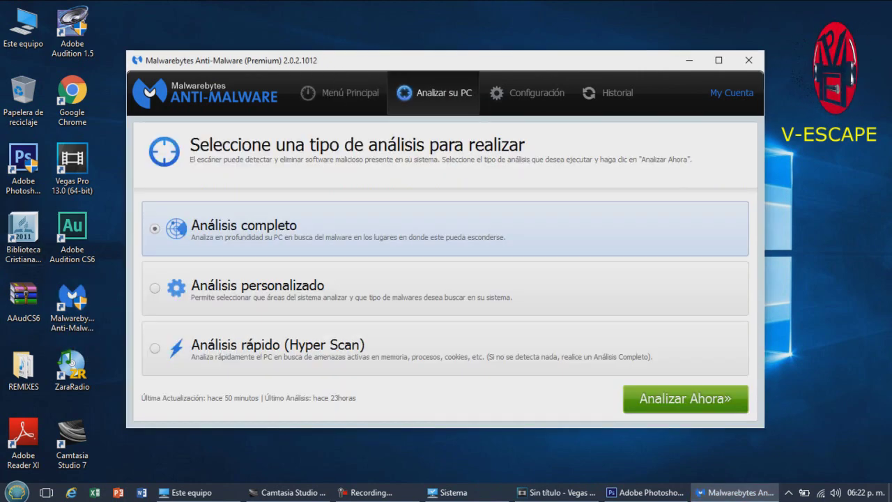
{"action": "left_click", "coordinate": [686, 399]}
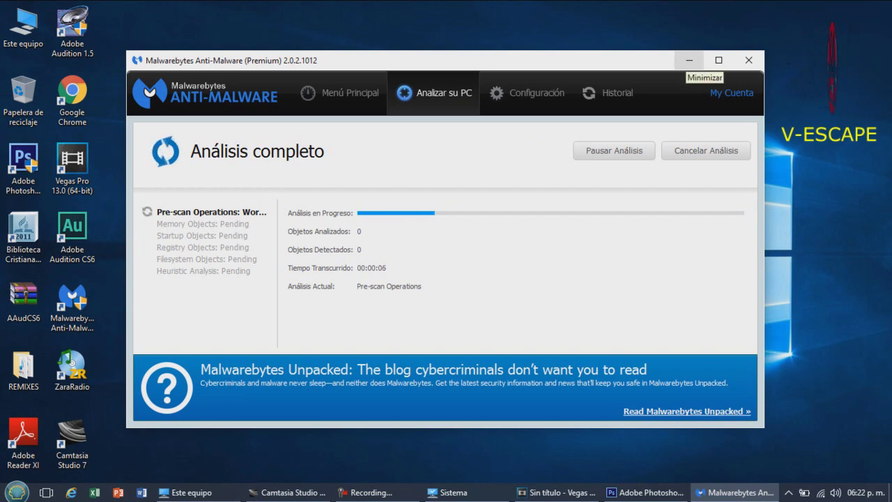
{"action": "left_click", "coordinate": [690, 60]}
Switch to Vegas Pro and insert a video track and an audio track in the untitled project.
{"action": "left_click", "coordinate": [624, 492]}
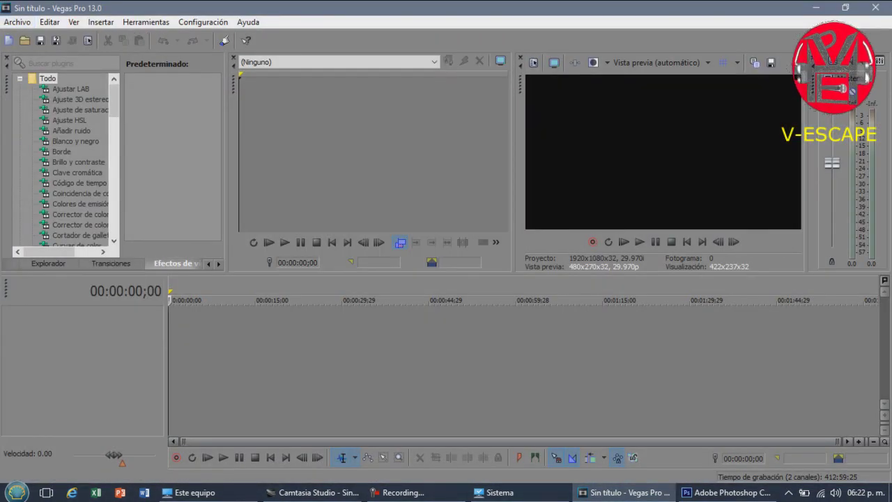
{"action": "right_click", "coordinate": [94, 369]}
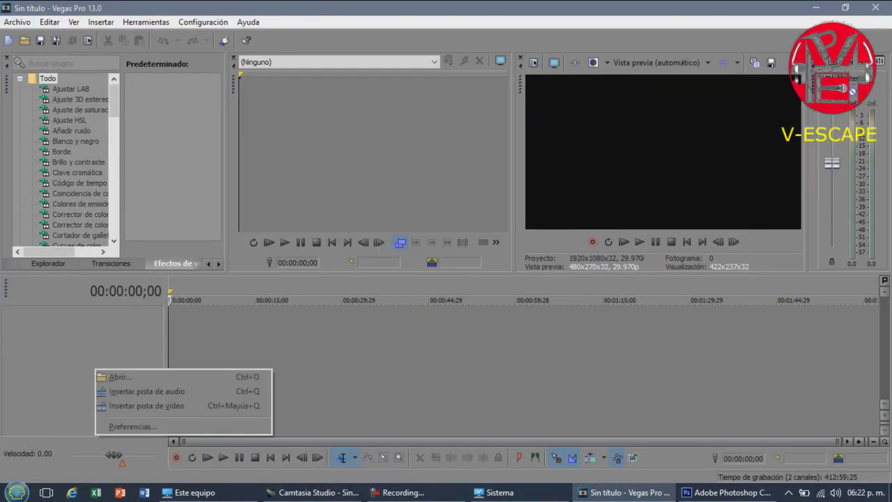
{"action": "left_click", "coordinate": [139, 406]}
{"action": "right_click", "coordinate": [144, 388]}
{"action": "left_click", "coordinate": [159, 412]}
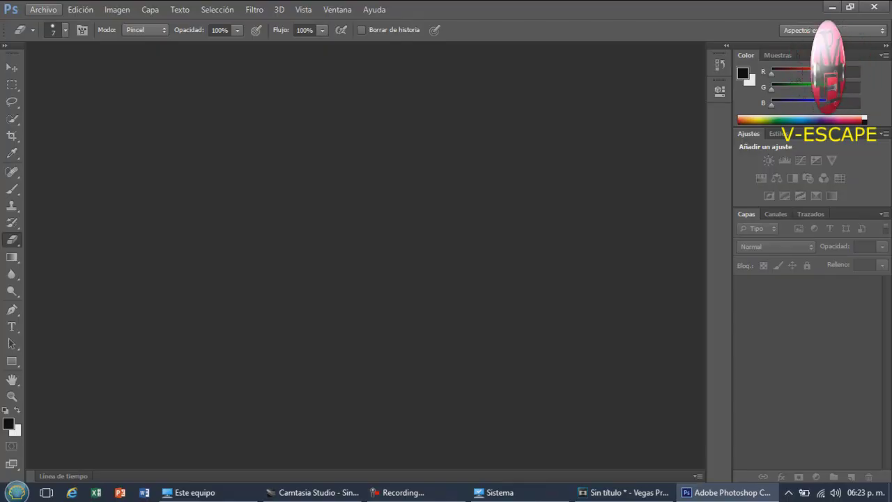
Create a new document in Adobe Photoshop.
{"action": "left_click", "coordinate": [43, 9]}
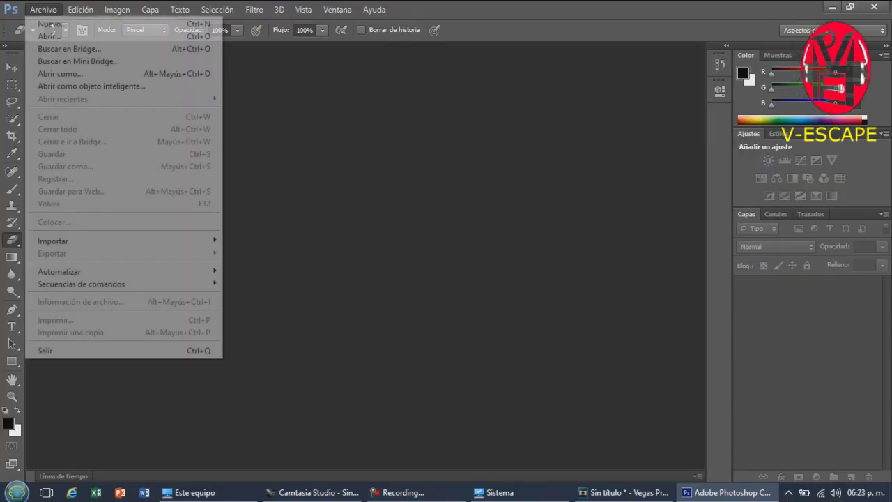
{"action": "left_click", "coordinate": [49, 22]}
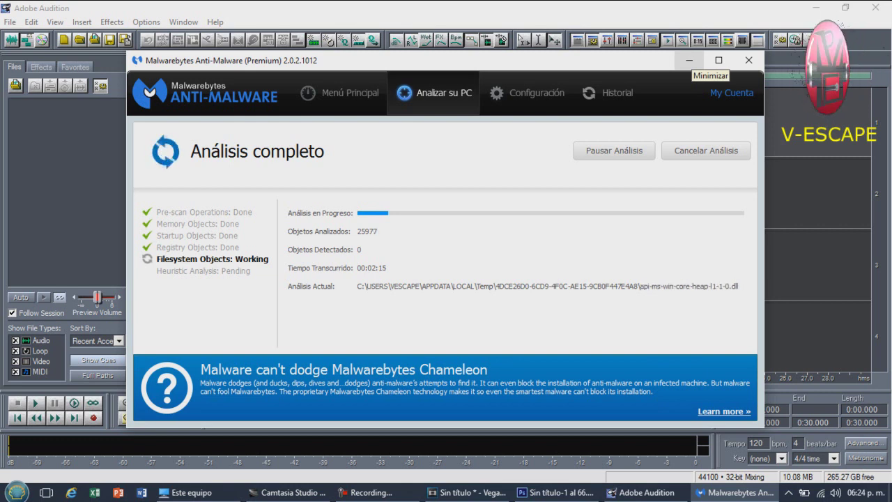
Minimize the running Malwarebytes scan and start recording audio on Track 1 in Adobe Audition.
{"action": "left_click", "coordinate": [689, 61]}
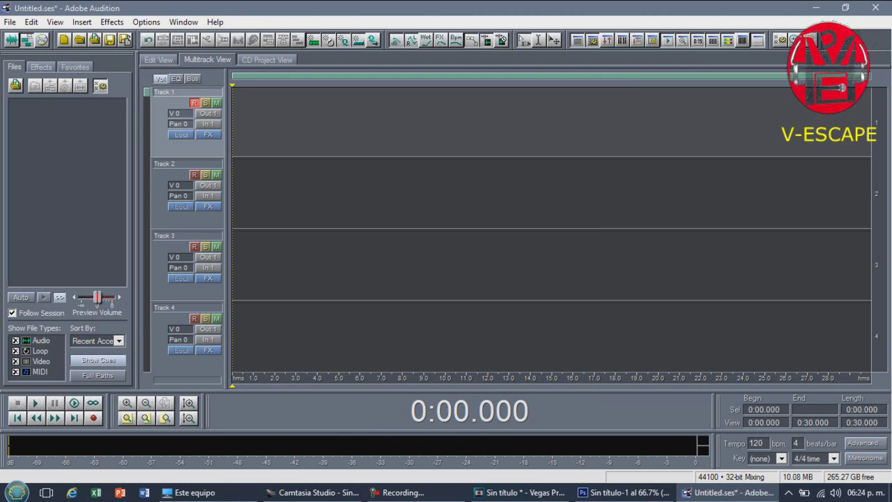
{"action": "key", "text": "ctrl+space"}
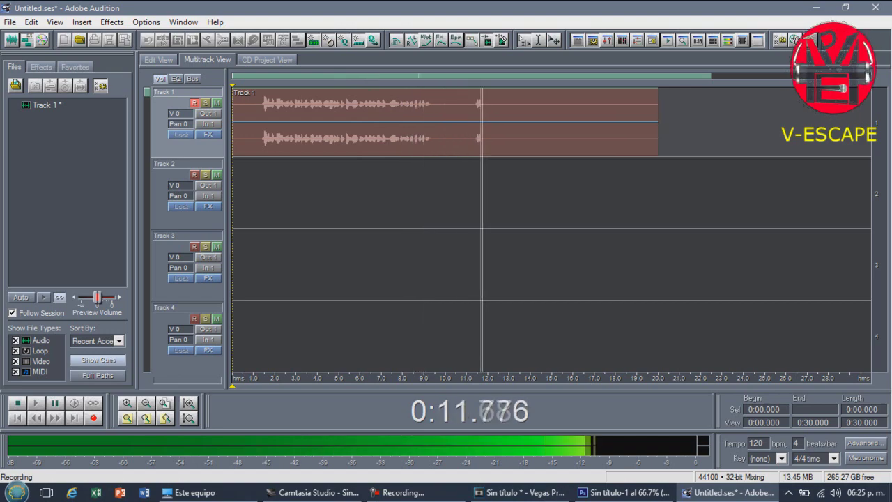
Stop the audio recording on Track 1 and minimize Adobe Audition.
{"action": "key", "text": "space"}
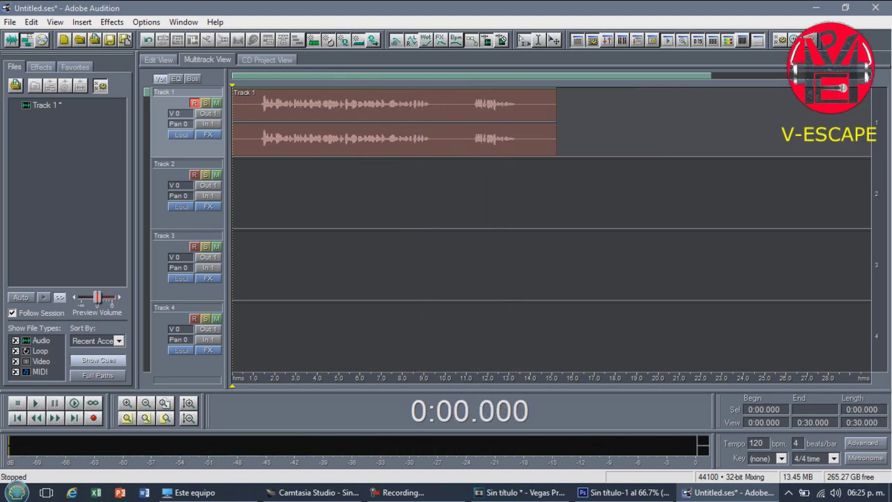
{"action": "left_click", "coordinate": [816, 7]}
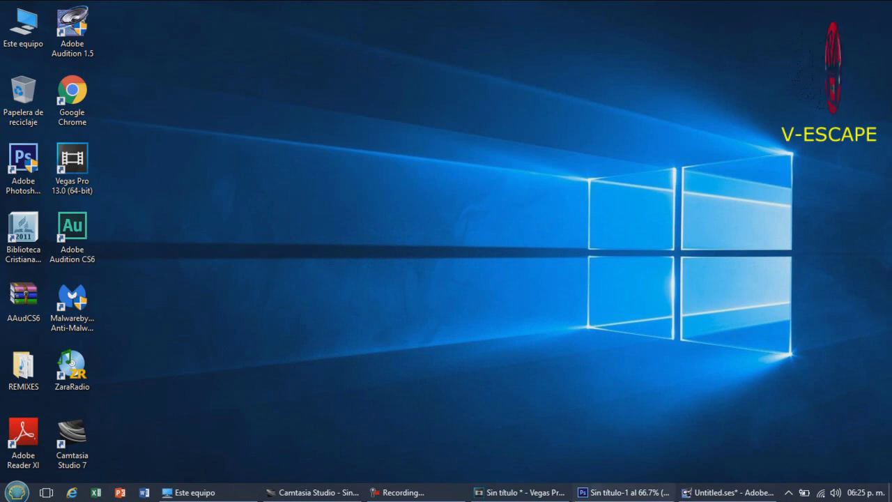
Restore the hidden Malwarebytes window, check the progress of the full scan and minimize it again.
{"action": "left_click", "coordinate": [789, 493]}
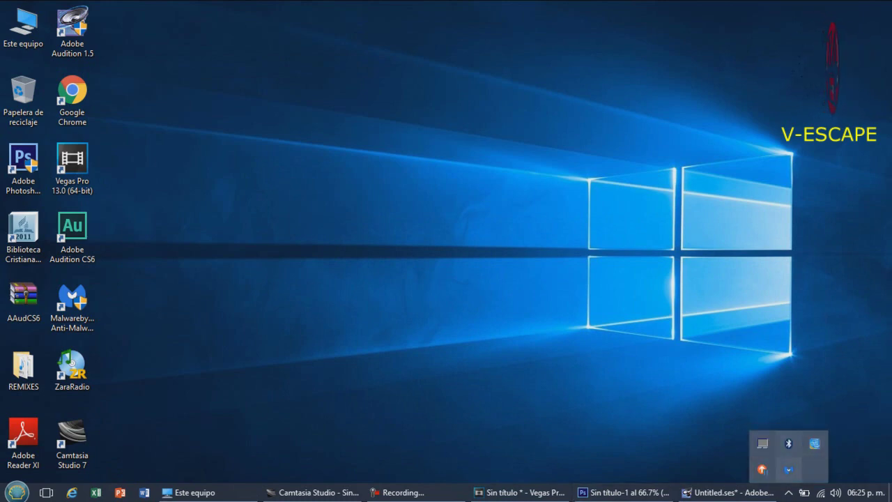
{"action": "double_click", "coordinate": [788, 470]}
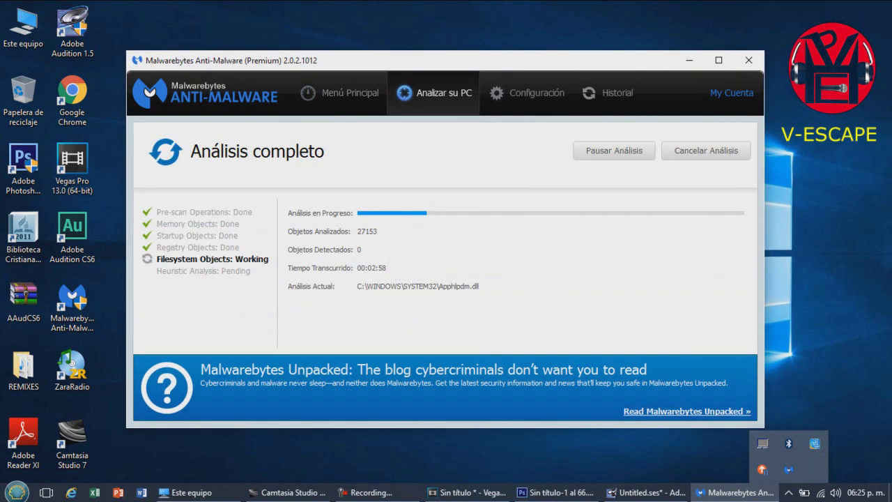
{"action": "left_click", "coordinate": [689, 60]}
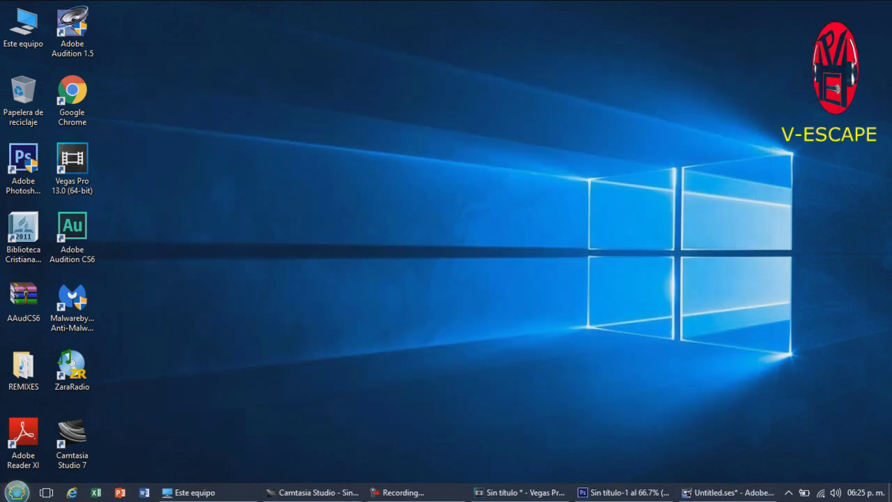
Open the Personalización settings of Windows and set the grey starry mountain picture as the desktop background.
{"action": "left_click", "coordinate": [17, 492]}
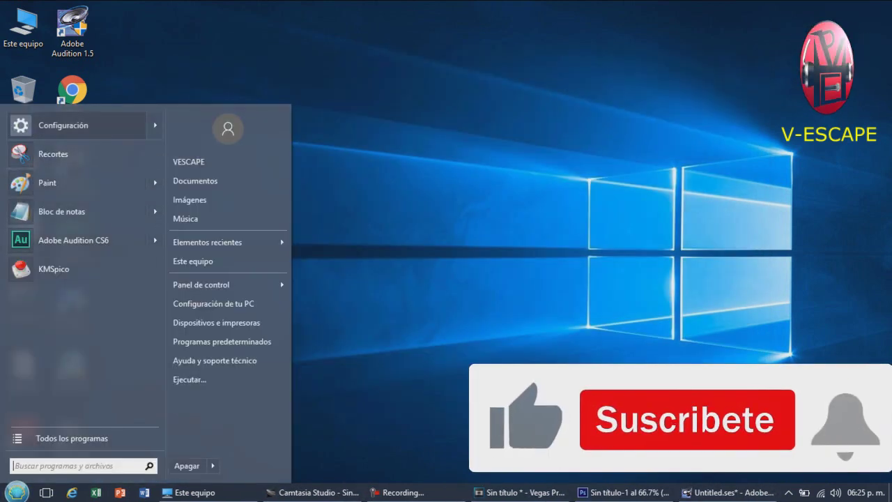
{"action": "left_click", "coordinate": [83, 125]}
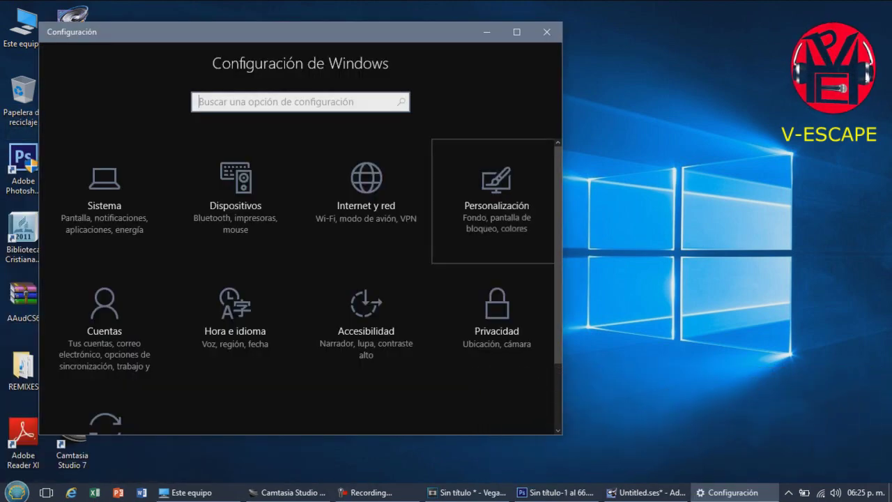
{"action": "left_click", "coordinate": [496, 202]}
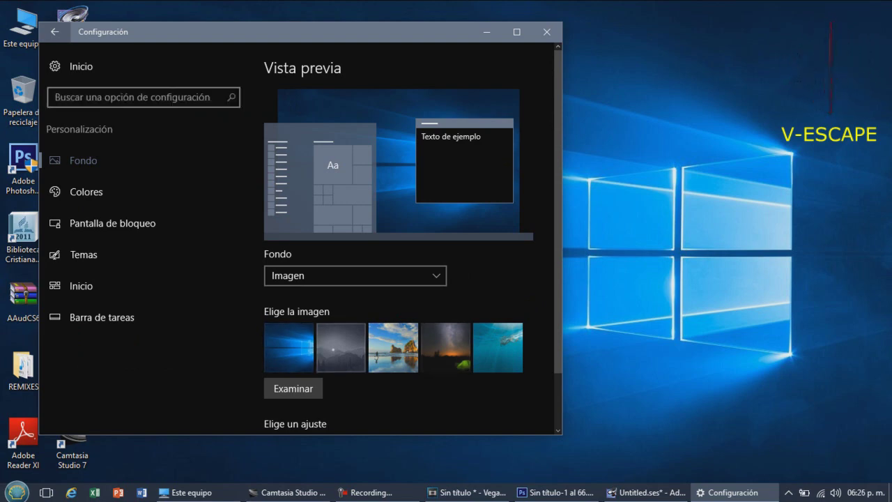
{"action": "left_click", "coordinate": [341, 347]}
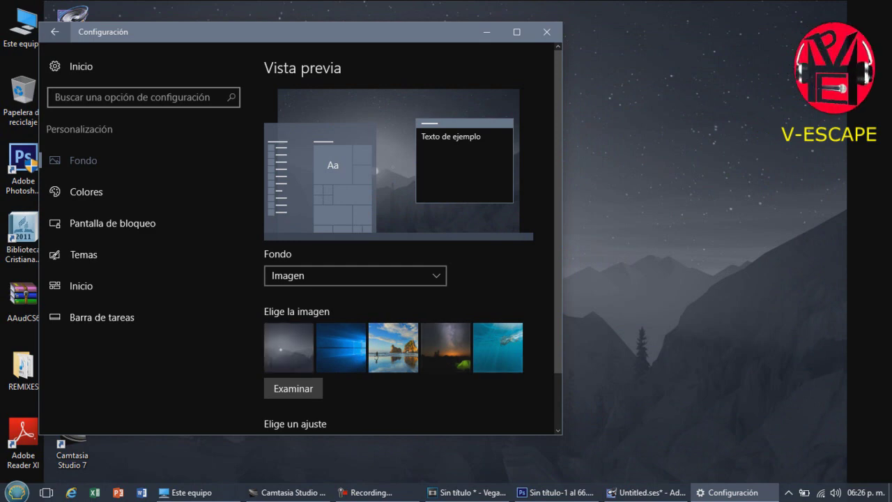
{"action": "left_click", "coordinate": [498, 347]}
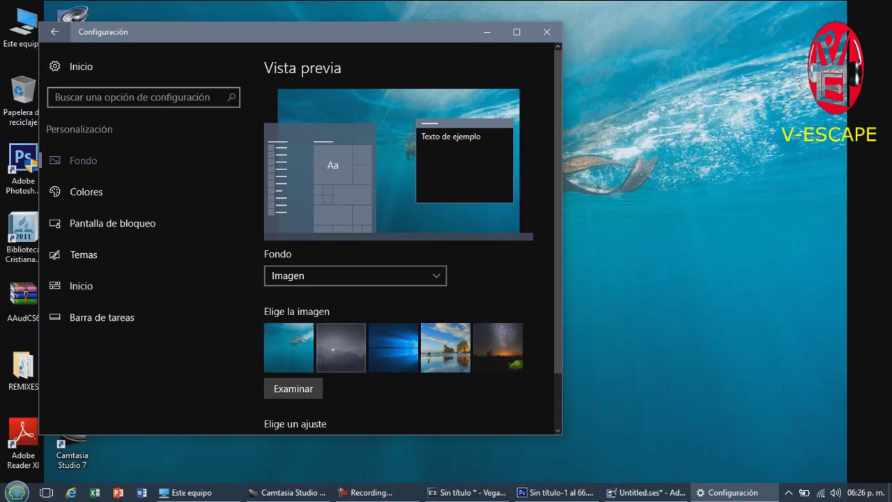
{"action": "left_click", "coordinate": [341, 348]}
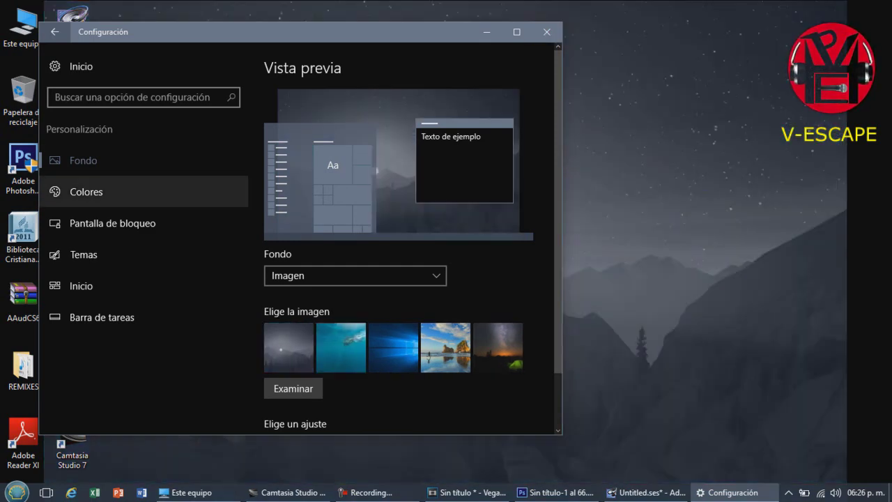
Review the Colores, Pantalla de bloqueo, Temas, Inicio and Barra de tareas personalization pages and minimize the settings window.
{"action": "left_click", "coordinate": [87, 192]}
{"action": "left_click", "coordinate": [86, 192]}
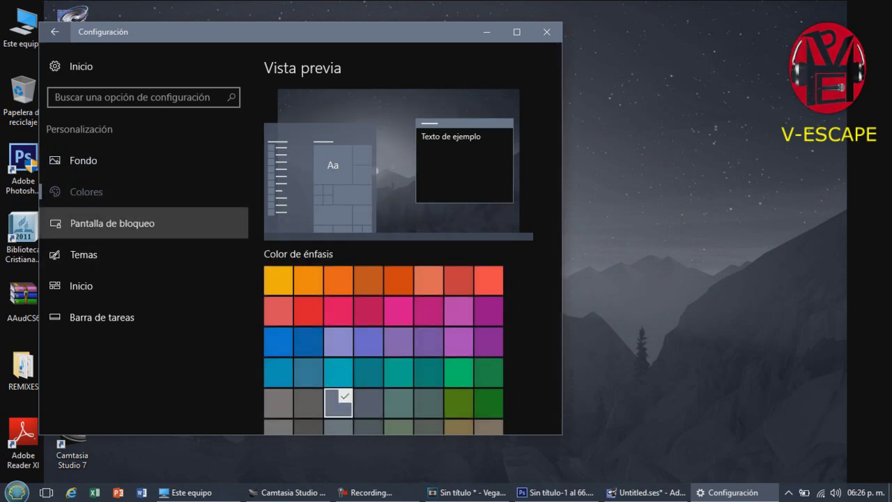
{"action": "left_click", "coordinate": [112, 223]}
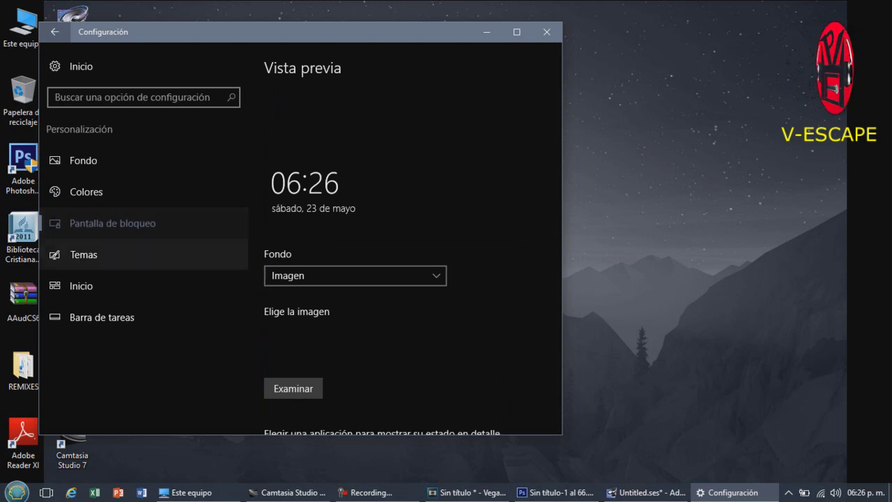
{"action": "scroll", "coordinate": [412, 279], "scroll_direction": "down", "scroll_amount": 2}
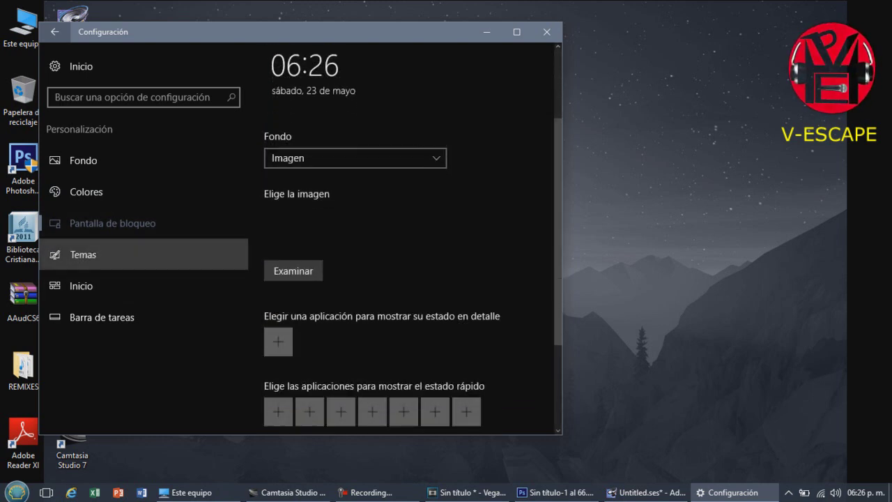
{"action": "left_click", "coordinate": [84, 254]}
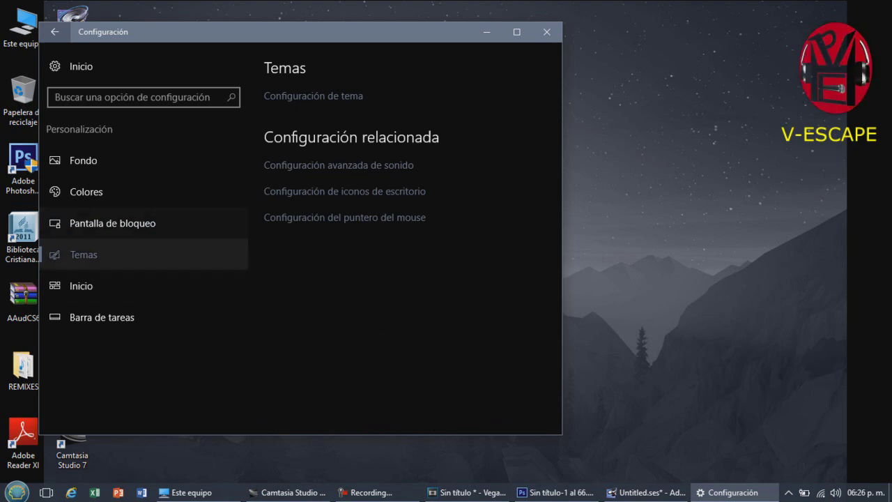
{"action": "left_click", "coordinate": [81, 286]}
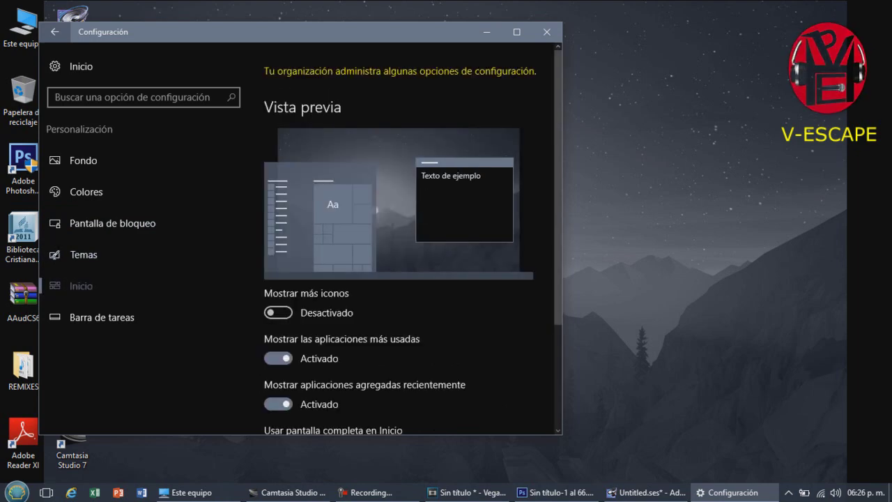
{"action": "scroll", "coordinate": [279, 312], "scroll_direction": "down", "scroll_amount": 2}
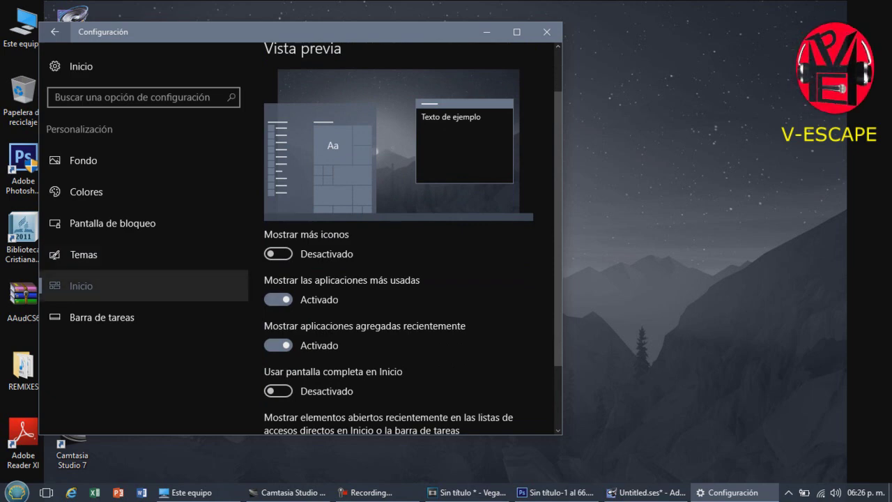
{"action": "left_click", "coordinate": [102, 317]}
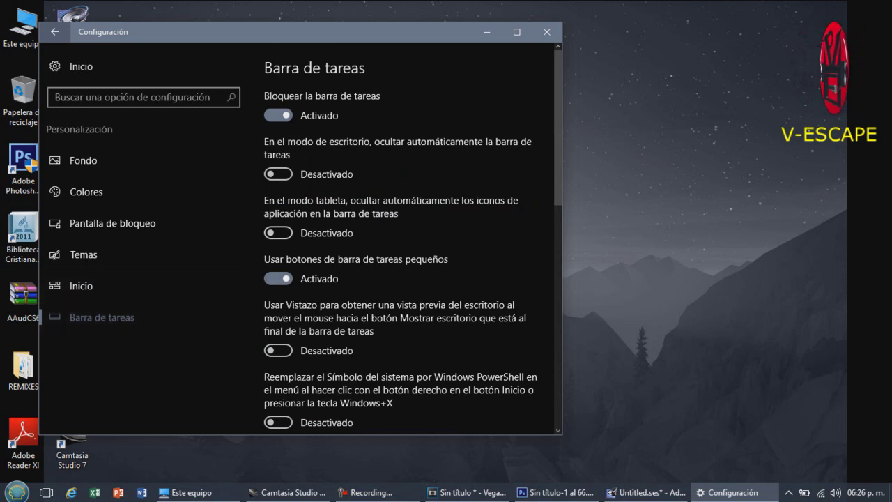
{"action": "left_click", "coordinate": [487, 32]}
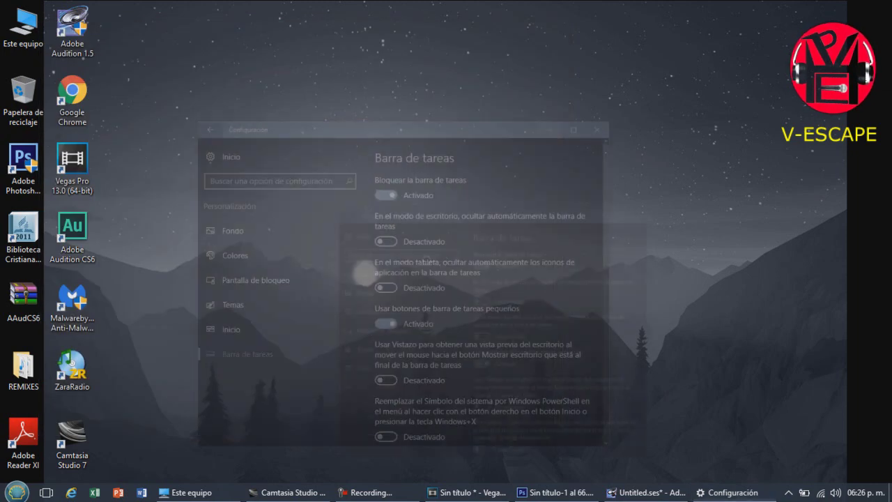
Open the Classic Start Menu settings and replace the start button with the Personalizado style.
{"action": "key", "text": "super"}
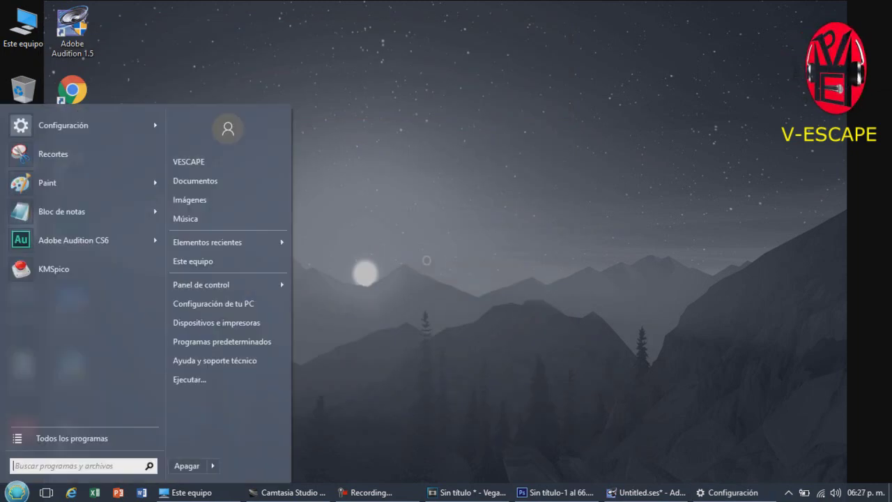
{"action": "right_click", "coordinate": [16, 492]}
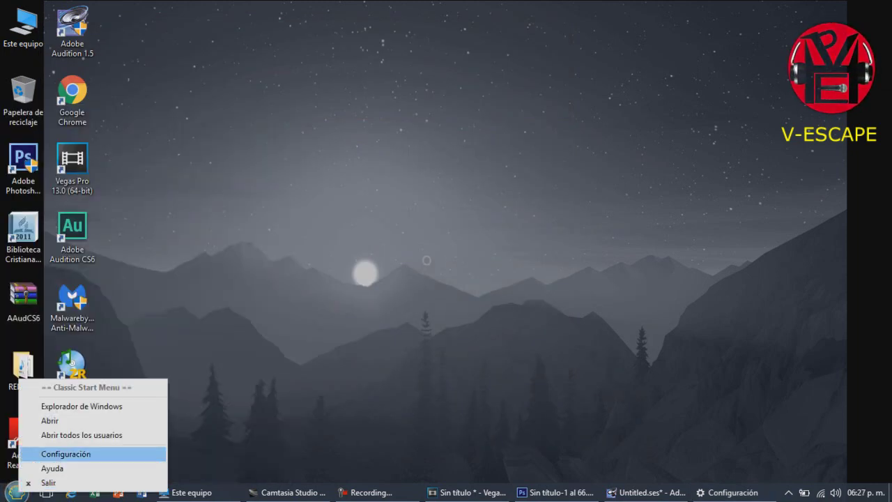
{"action": "left_click", "coordinate": [70, 454]}
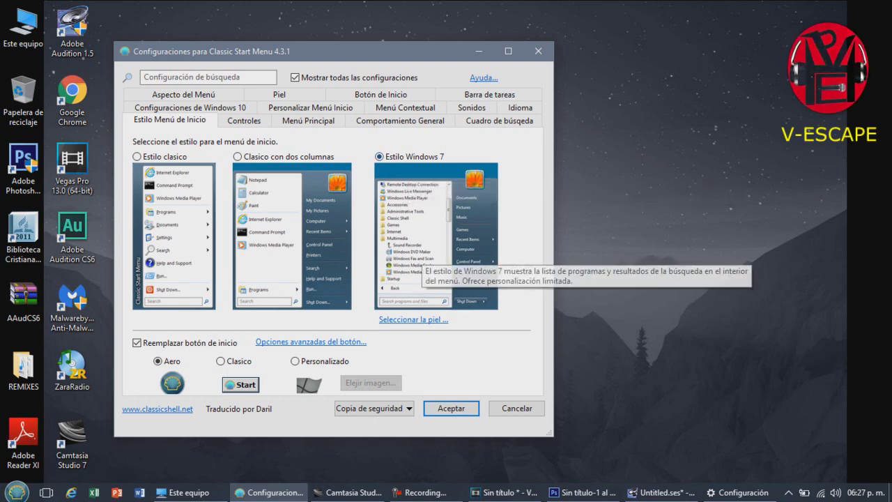
{"action": "left_click", "coordinate": [296, 361]}
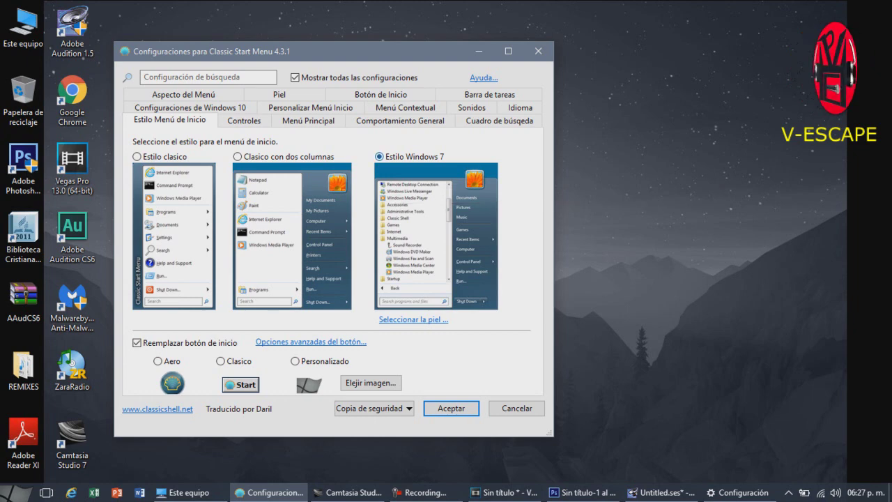
{"action": "left_click", "coordinate": [451, 408]}
Reopen Malwarebytes, view the scan page (Analizar su PC) and minimize the window.
{"action": "double_click", "coordinate": [789, 470]}
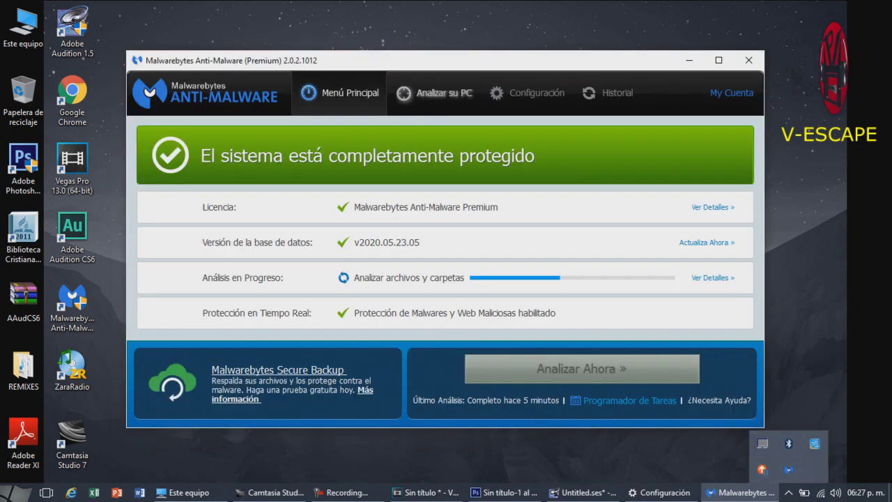
{"action": "left_click", "coordinate": [433, 92]}
{"action": "left_click", "coordinate": [689, 60]}
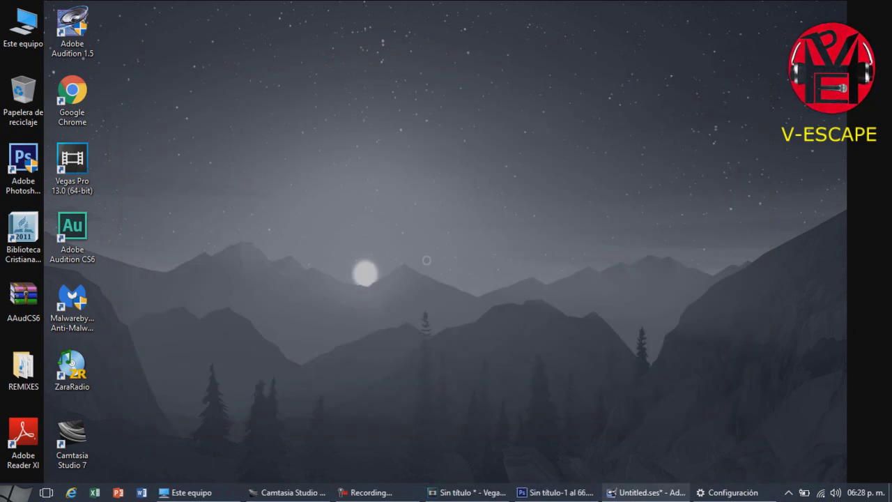
Switch through the open Adobe Audition, Photoshop, Vegas Pro and Camtasia Studio windows to check their responsiveness, minimizing each one.
{"action": "left_click", "coordinate": [638, 492]}
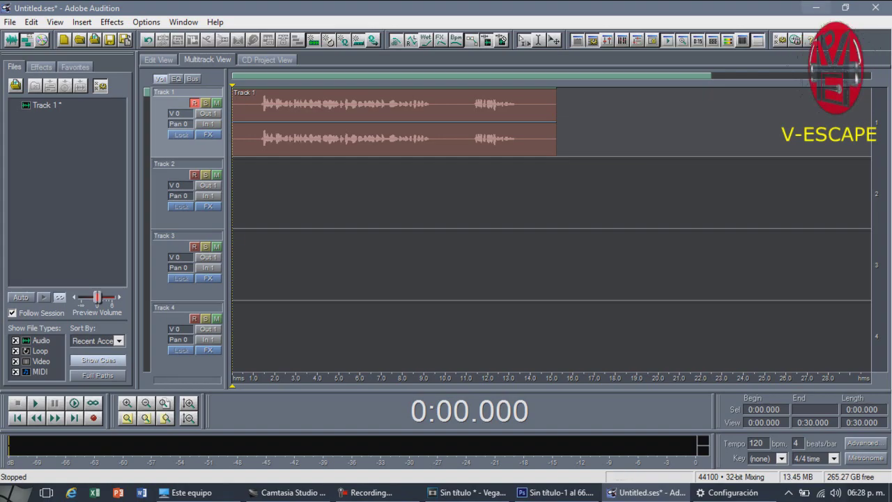
{"action": "left_click", "coordinate": [816, 7]}
{"action": "left_click", "coordinate": [561, 492]}
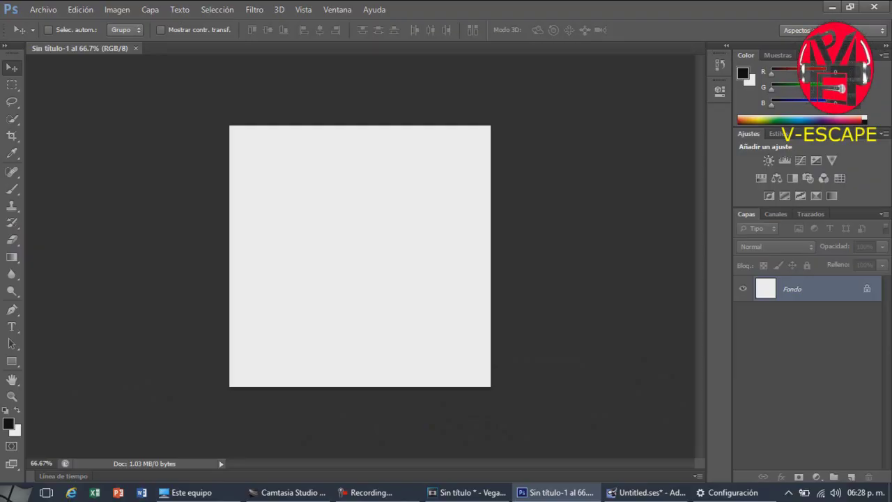
{"action": "left_click", "coordinate": [360, 256]}
{"action": "left_click", "coordinate": [448, 196]}
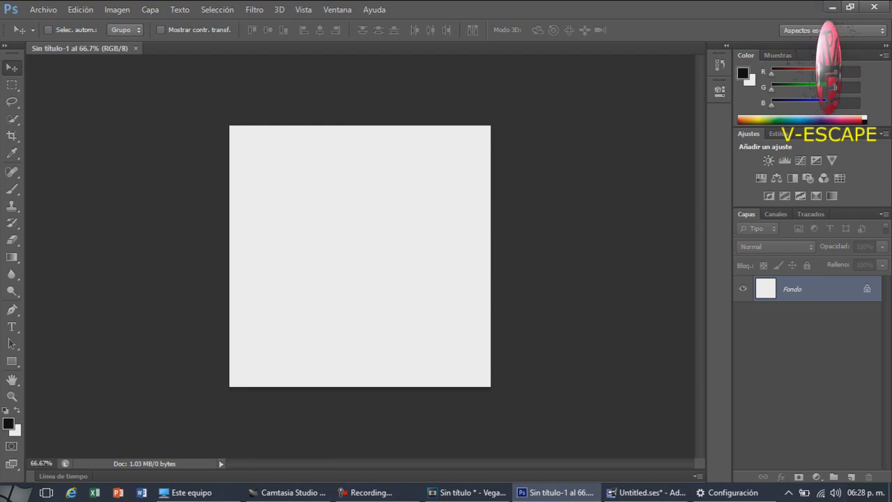
{"action": "left_click", "coordinate": [832, 7]}
{"action": "left_click", "coordinate": [467, 492]}
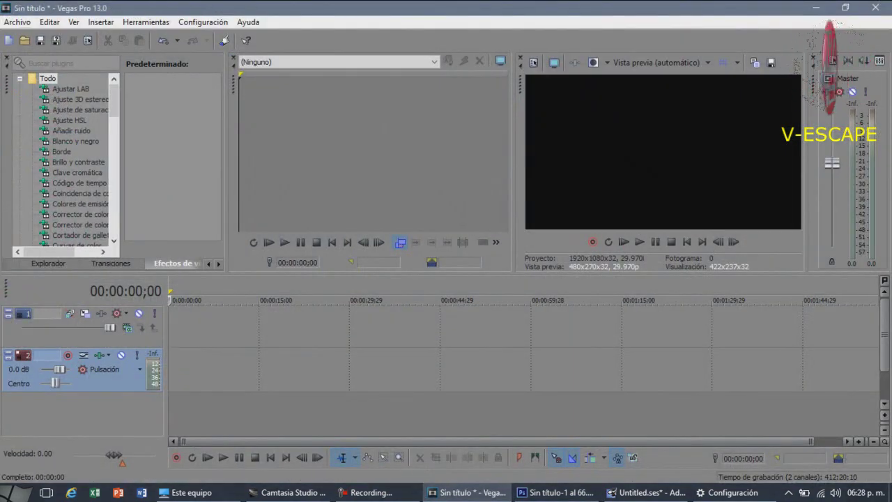
{"action": "left_click", "coordinate": [816, 7]}
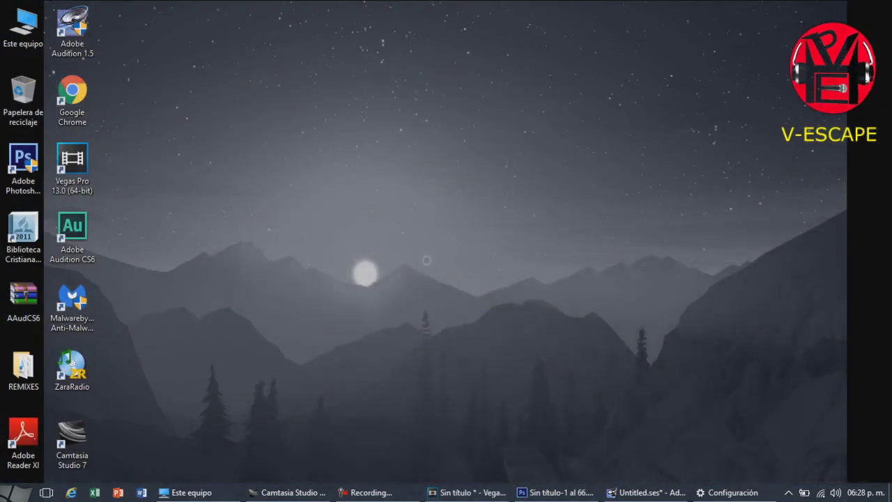
{"action": "left_click", "coordinate": [289, 492]}
{"action": "left_click", "coordinate": [816, 7]}
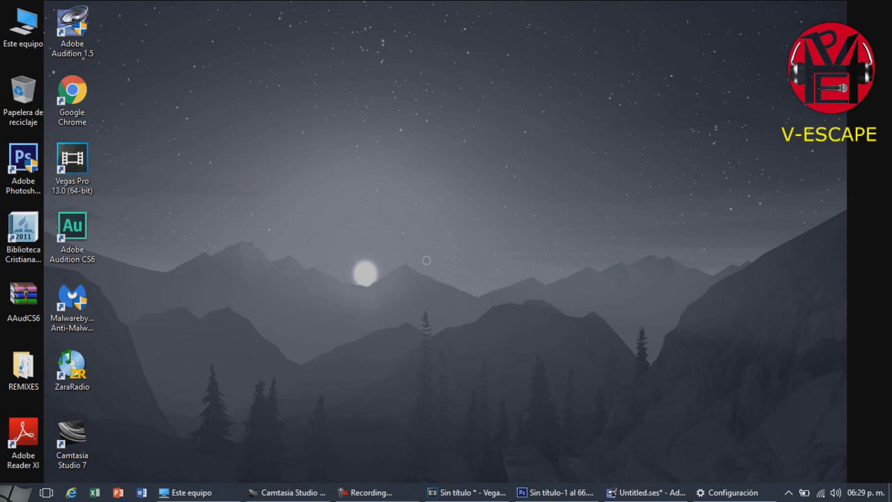
{"action": "mouse_move", "coordinate": [198, 493]}
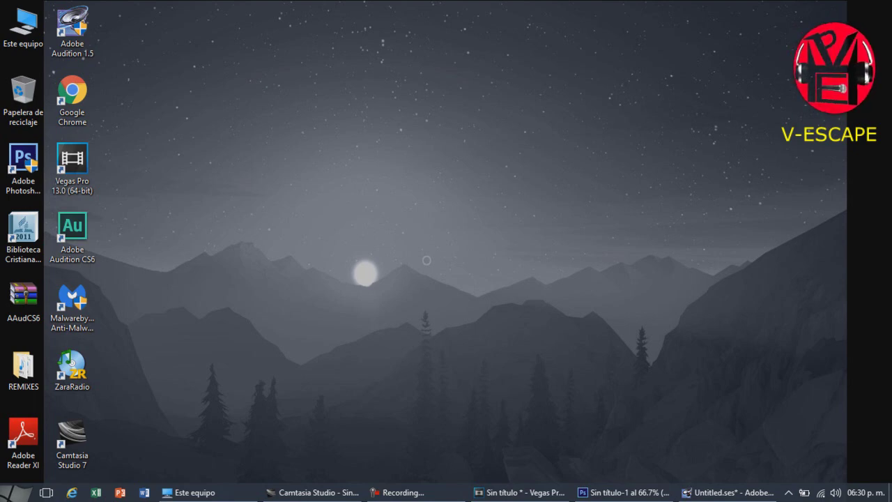
{"action": "right_click", "coordinate": [349, 187]}
{"action": "left_click", "coordinate": [385, 228]}
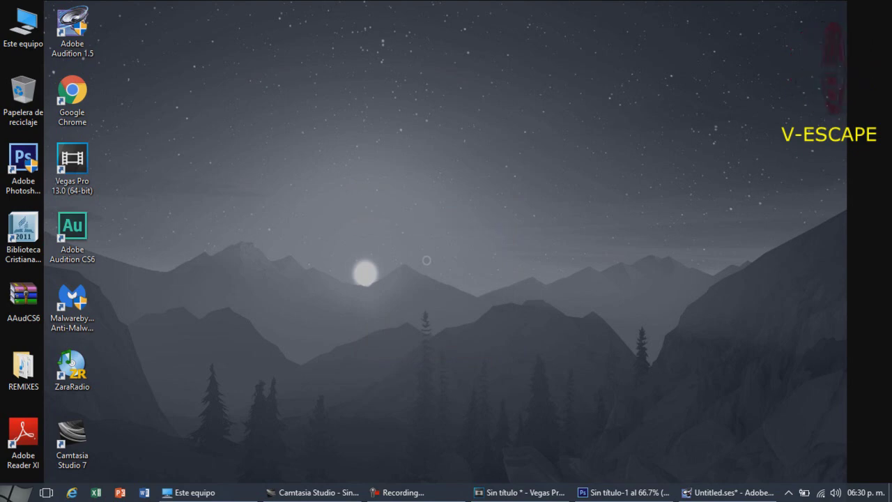
{"action": "right_click", "coordinate": [377, 228]}
{"action": "left_click", "coordinate": [426, 265]}
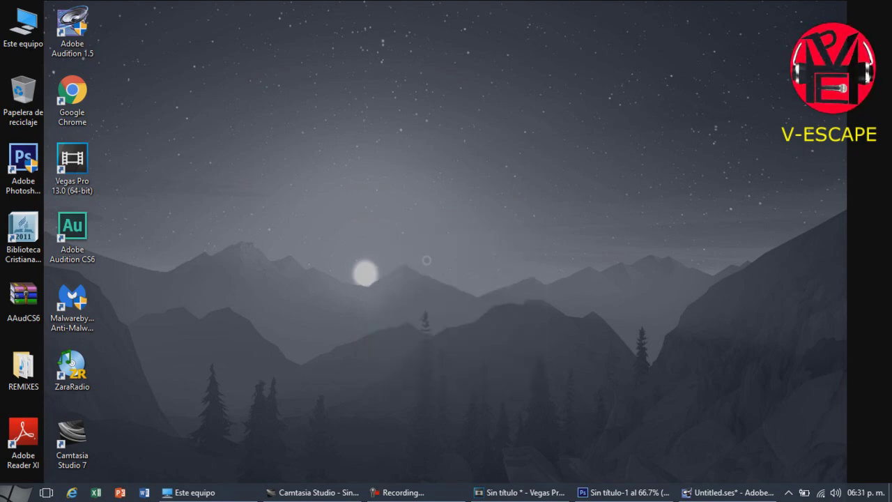